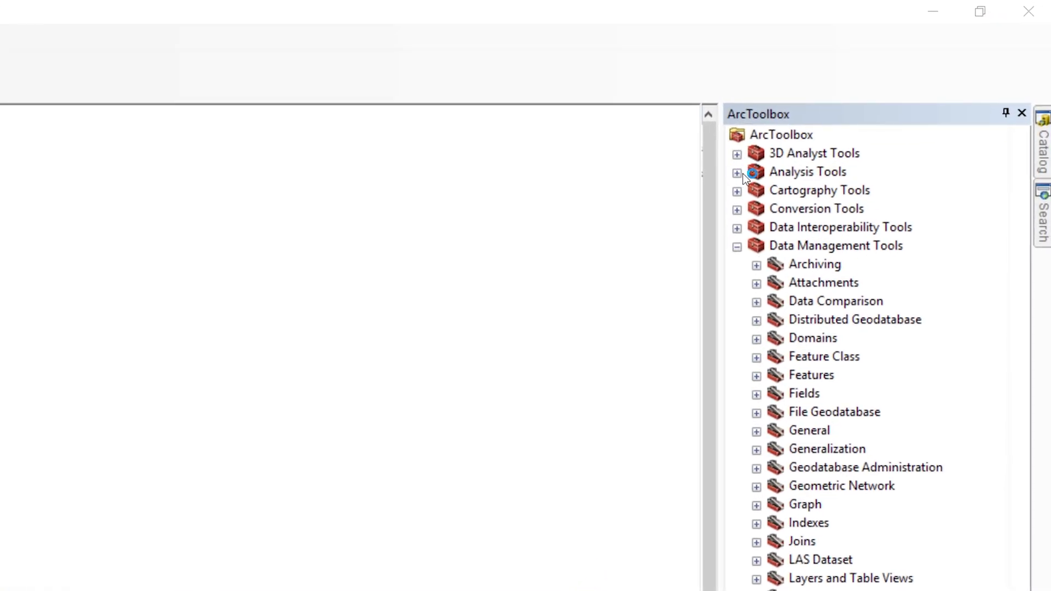
Open the Clip tool from Analysis Tools > Extract in ArcToolbox
left_click(739, 174)
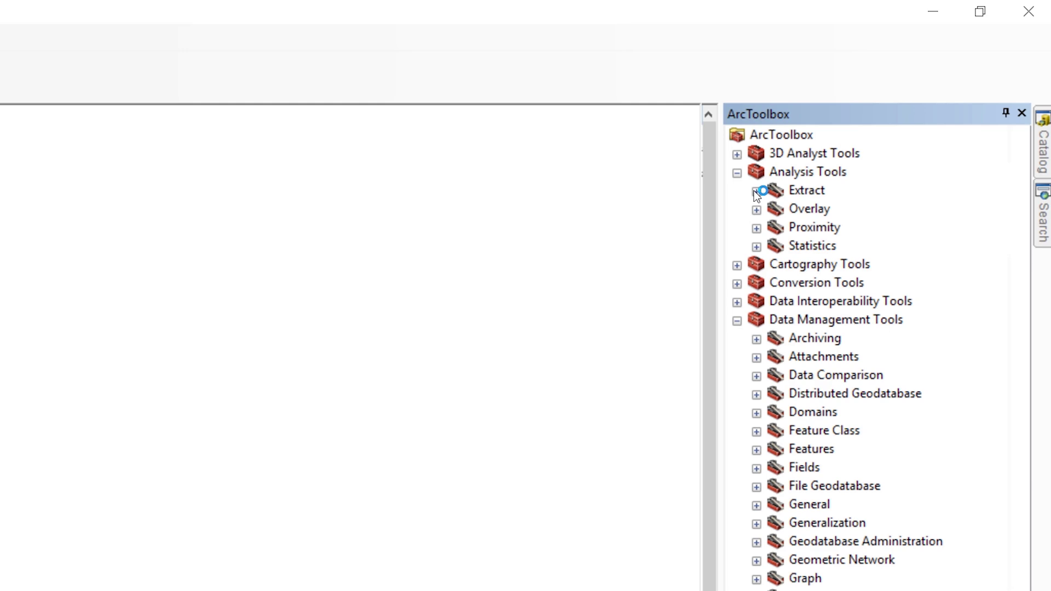
left_click(756, 192)
left_click(824, 211)
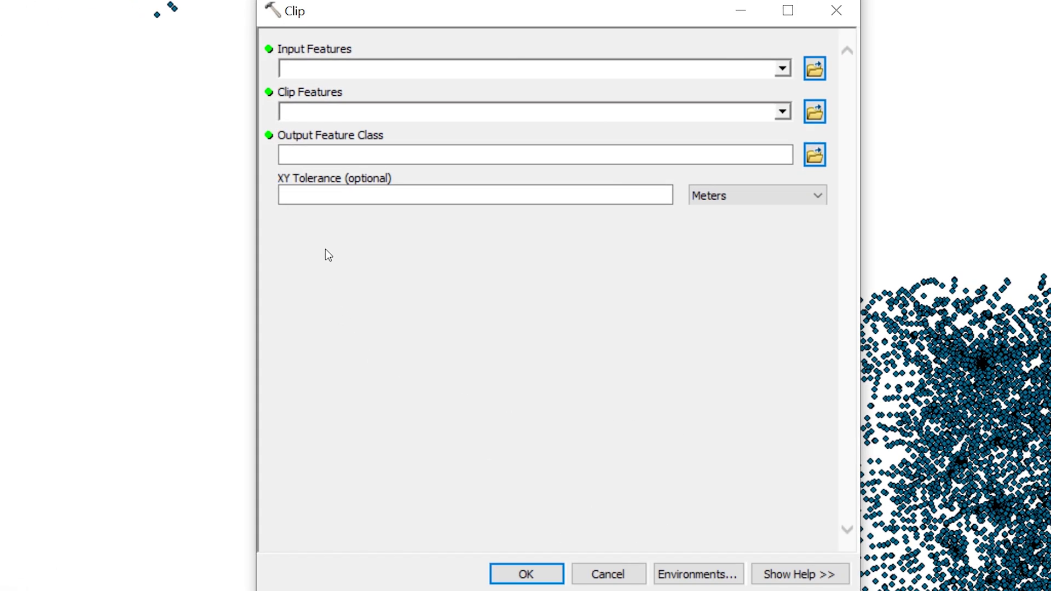
Choose Grocery_NAD83UTM11N as the Clip input and Population_and_Poverty as the clip features
left_click(784, 69)
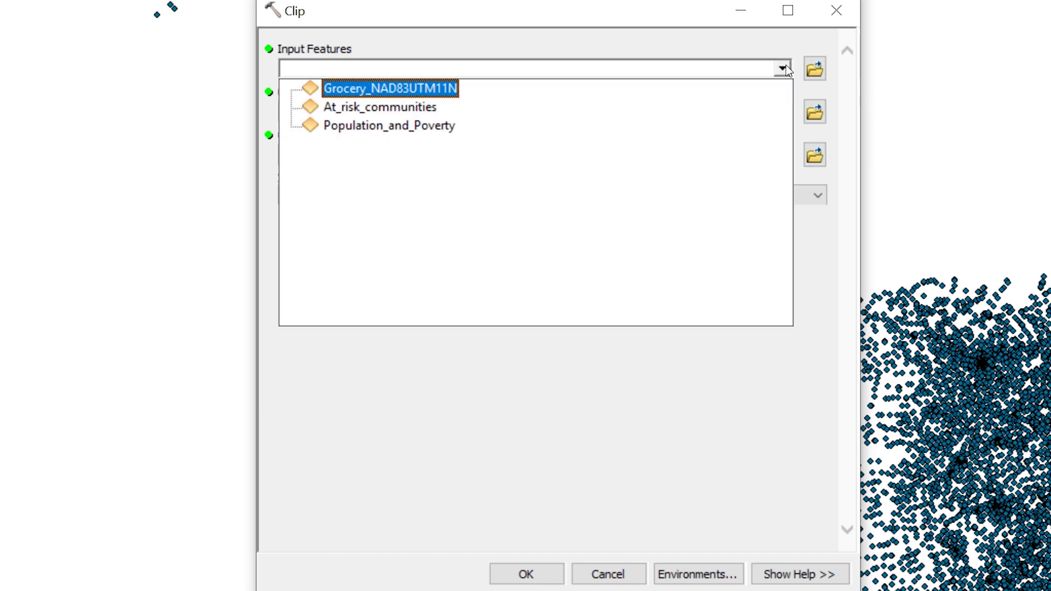
left_click(458, 91)
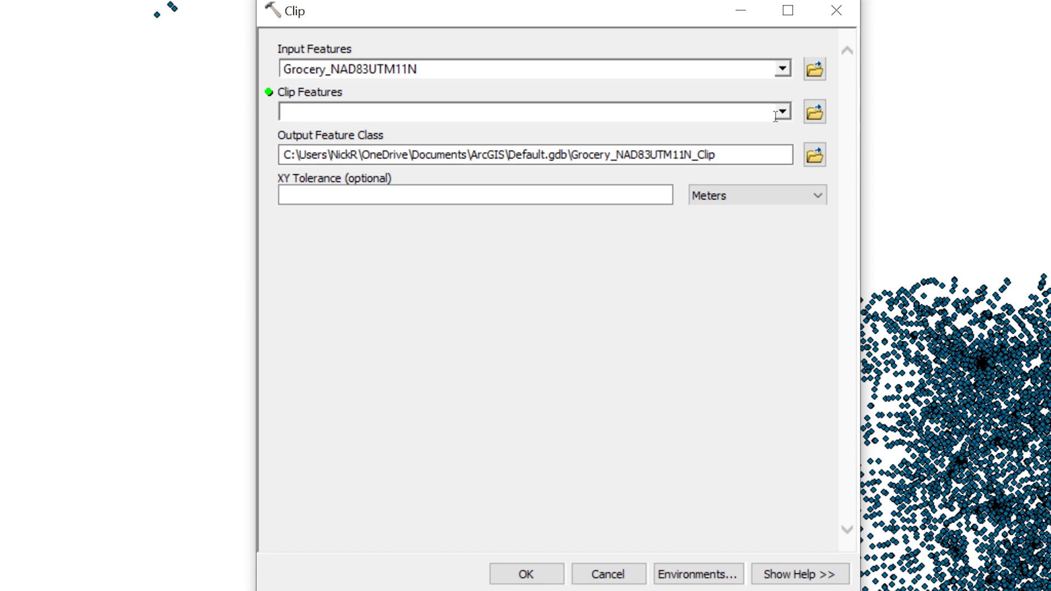
left_click(782, 113)
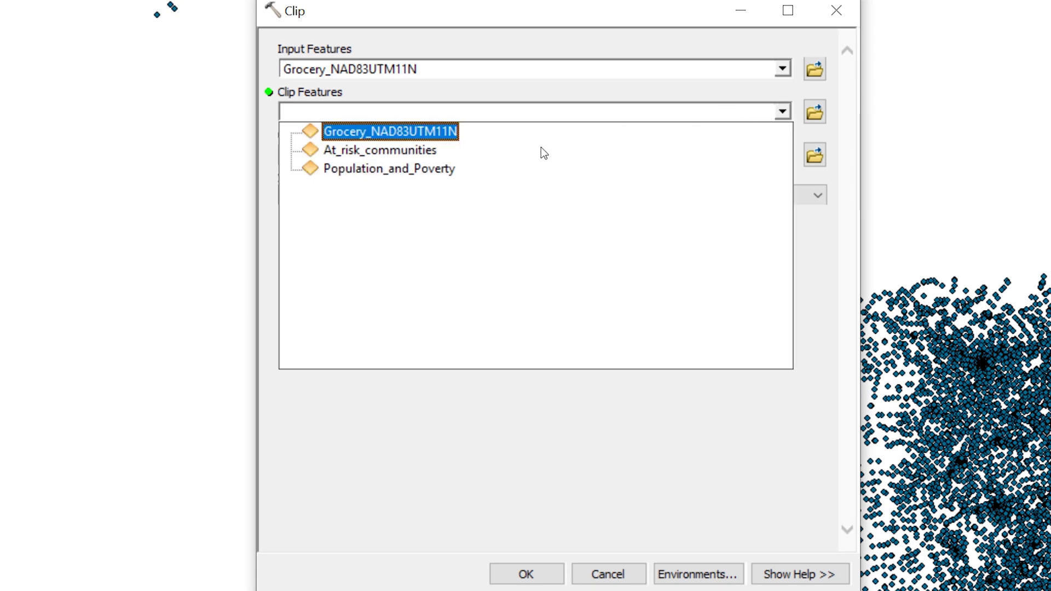
left_click(464, 178)
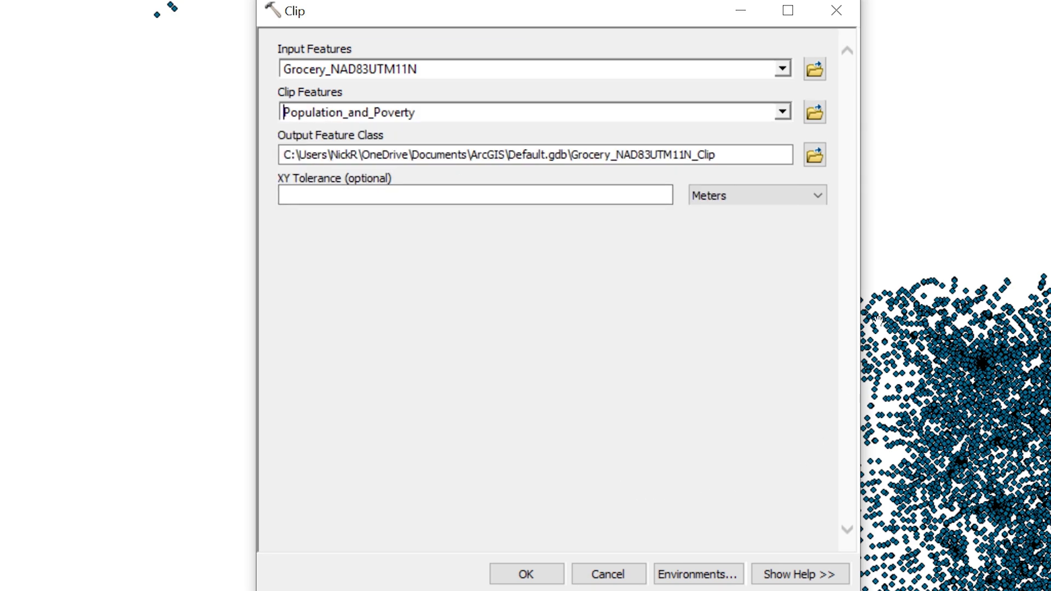
Set the clip output to SoCal_Groceries.shp in the Food_Deserts working folder
left_click(815, 155)
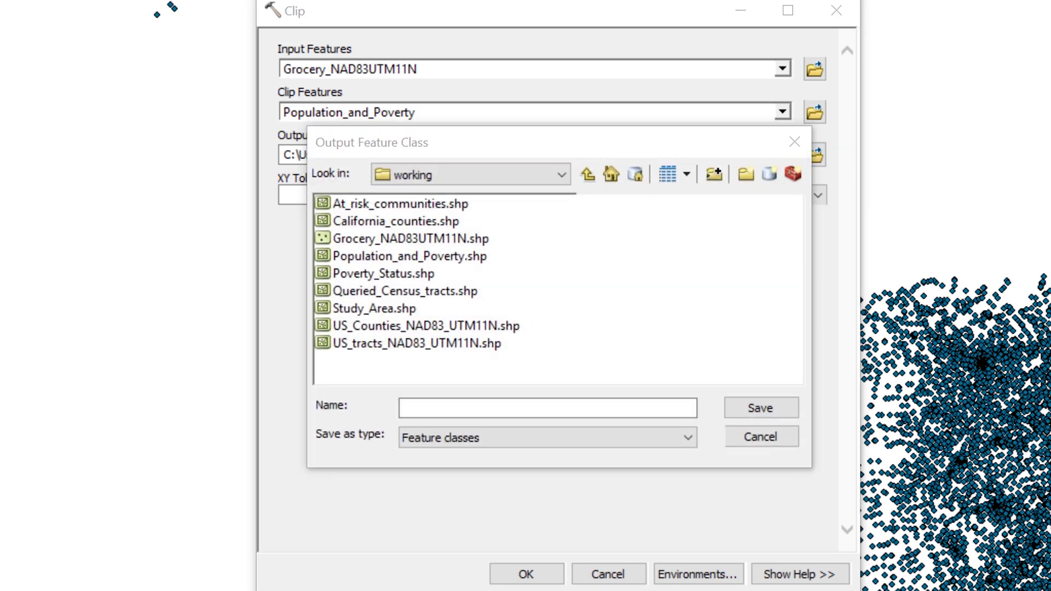
left_click(541, 414)
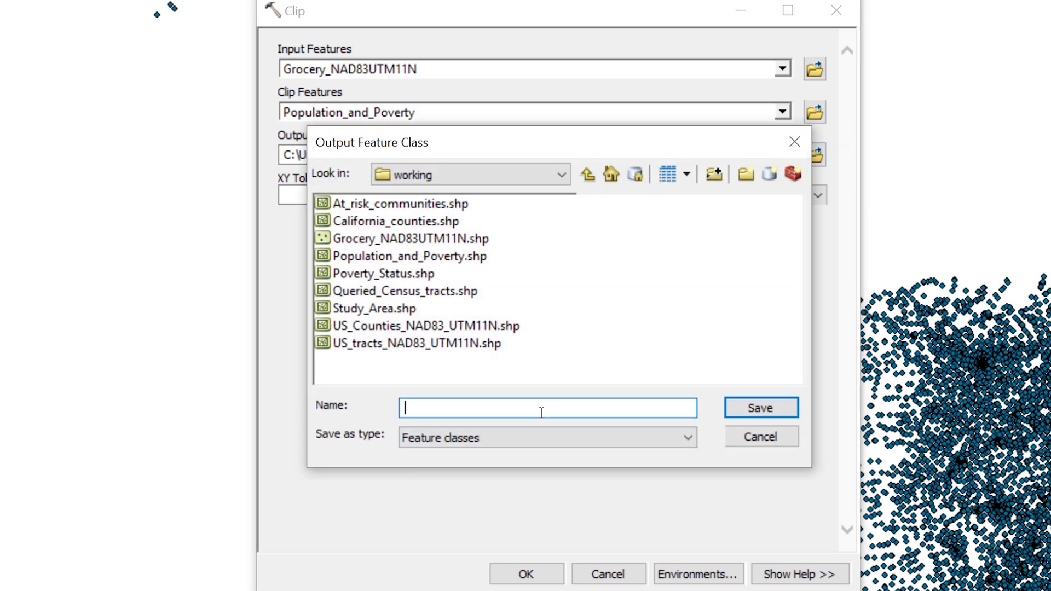
type("SoCal_Groceries")
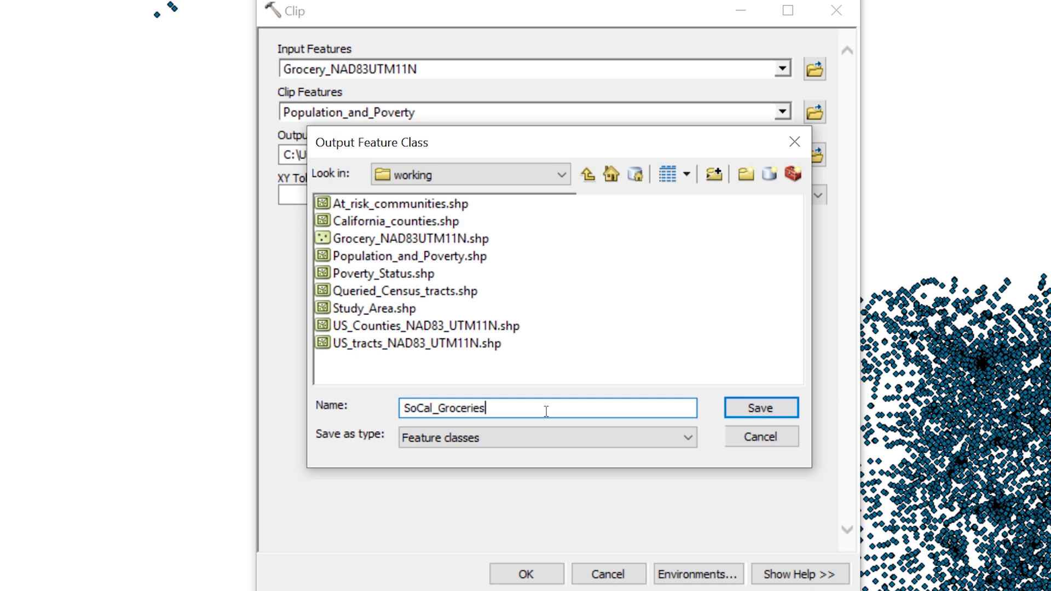
left_click(744, 406)
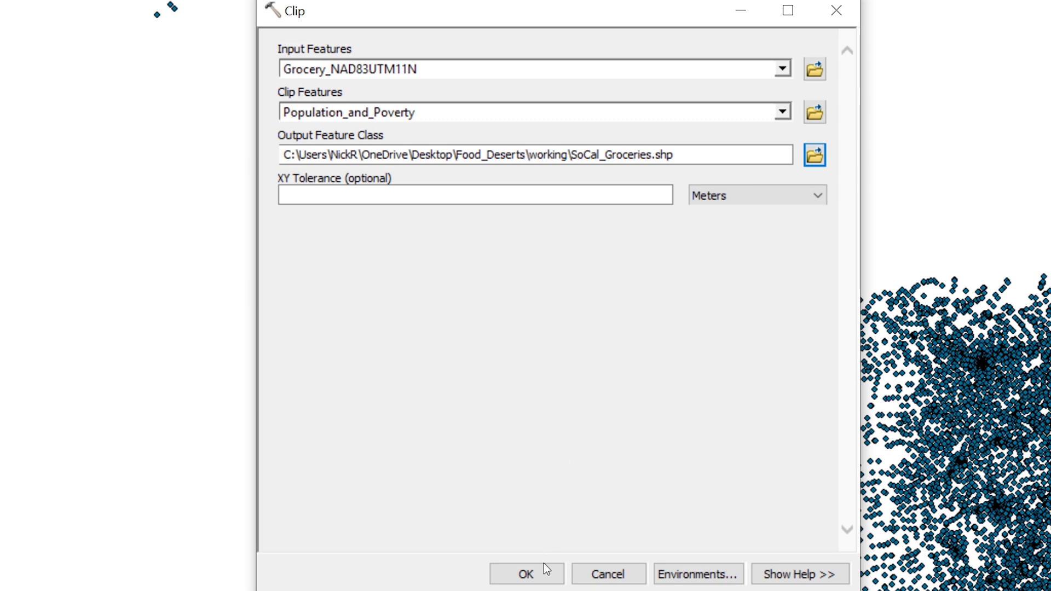
Run the clip, remove the Grocery_NAD83UTM11N layer, and zoom to full extent
left_click(545, 567)
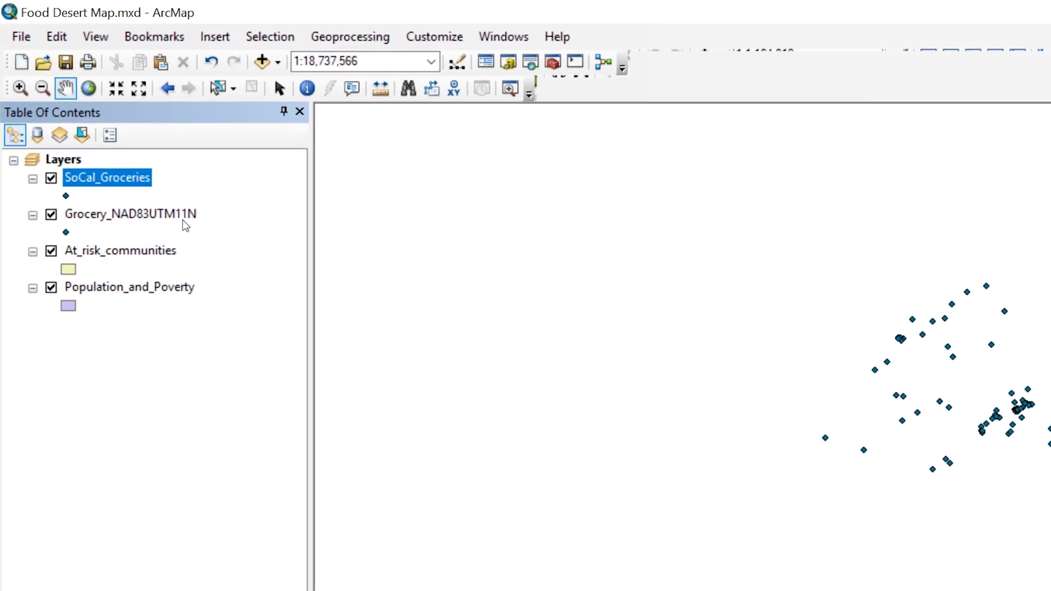
right_click(184, 220)
left_click(235, 256)
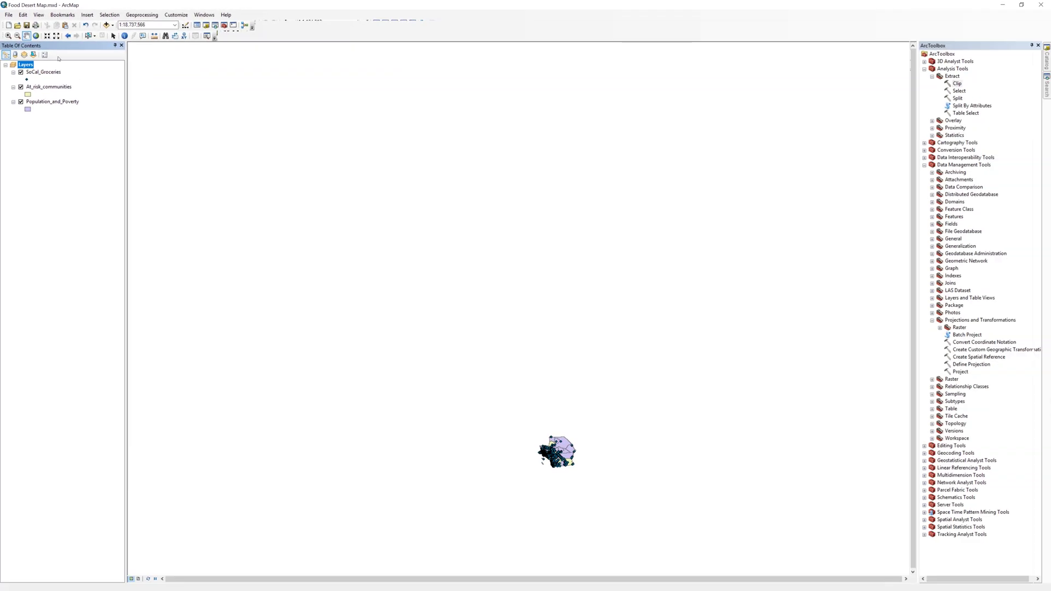
left_click(36, 36)
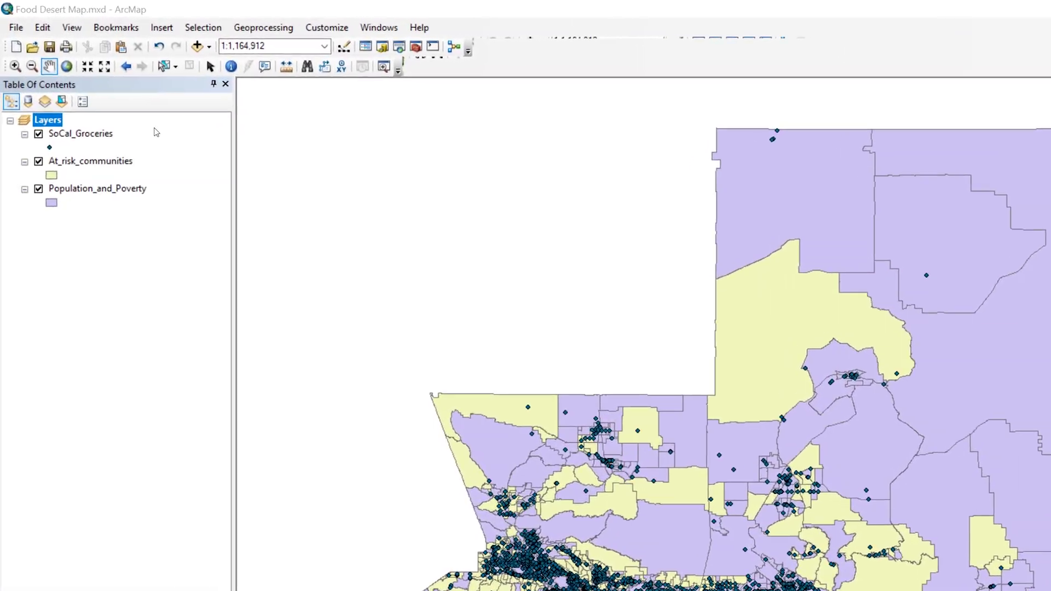
From the SoCal_Groceries attribute table, select stores where "SALES_VOL" >= 5480
right_click(58, 71)
left_click(225, 241)
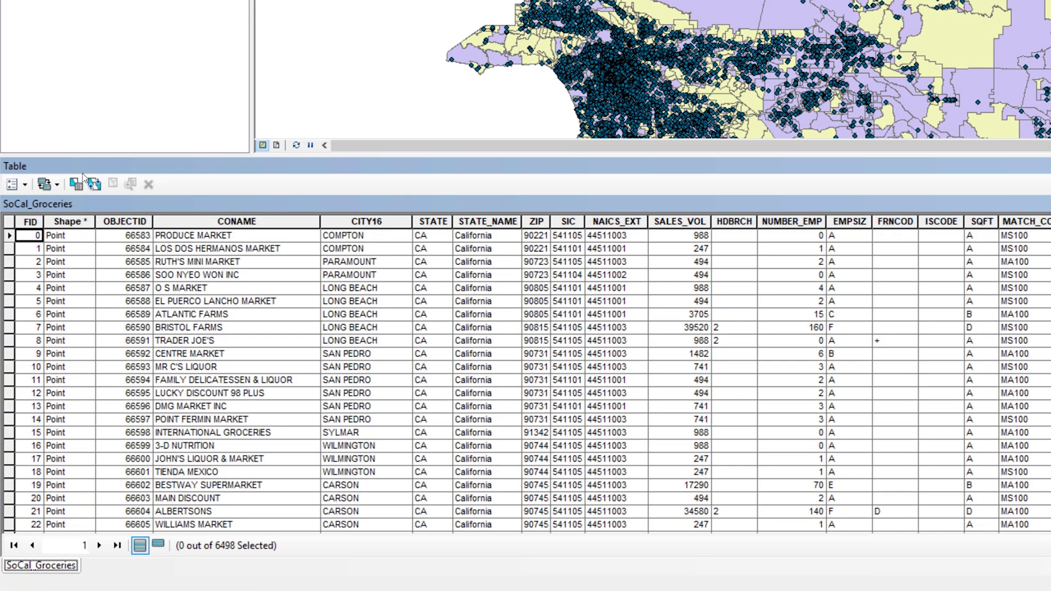
left_click(77, 183)
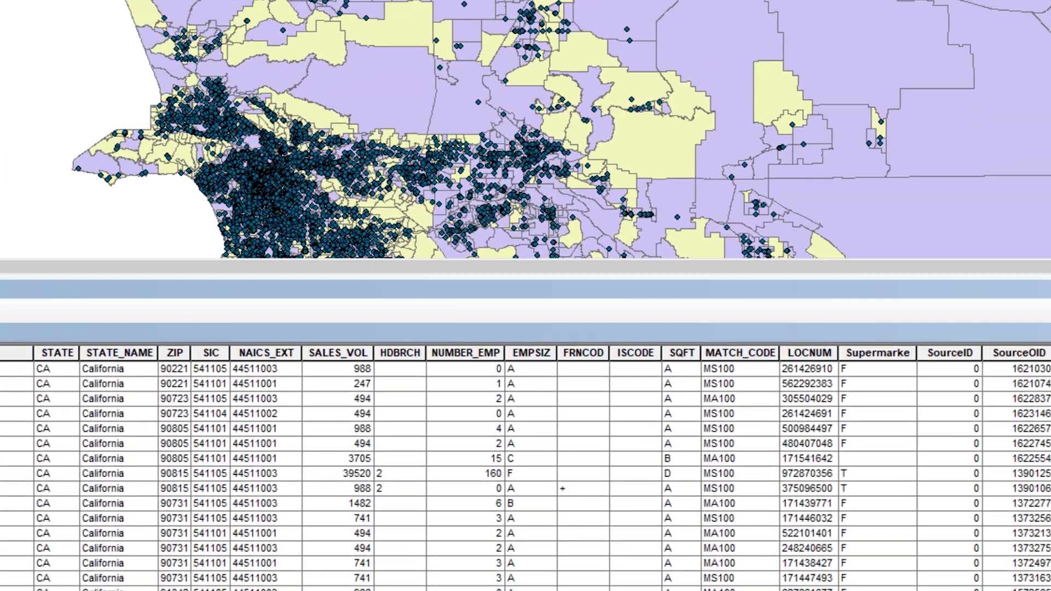
mouse_move(808, 118)
left_mouse_down()
mouse_move(806, 150)
mouse_move(809, 133)
left_mouse_up()
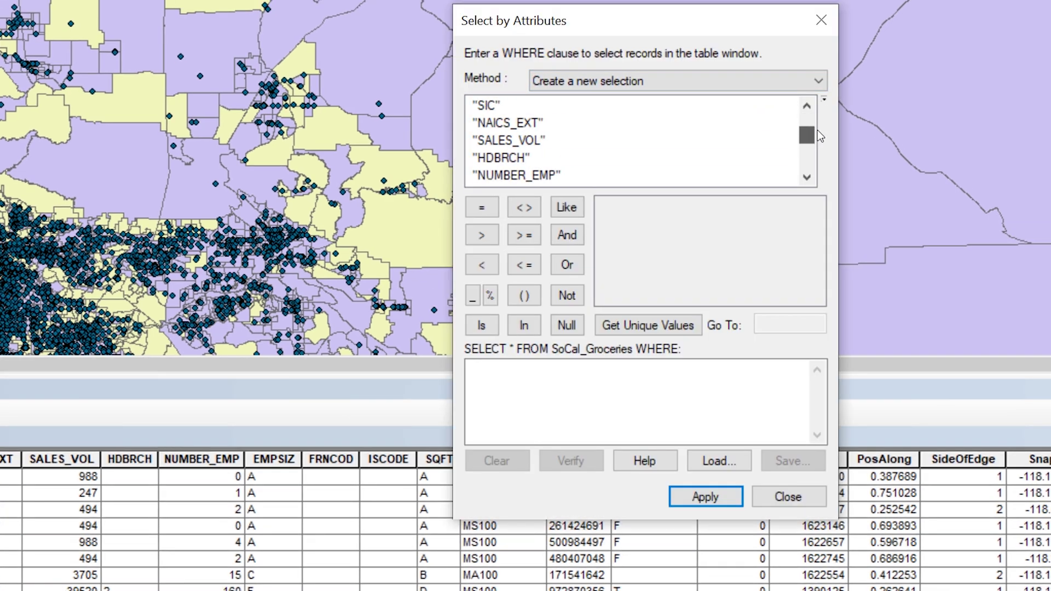
double_click(509, 140)
left_click(484, 238)
key("BackSpace")
left_click(516, 235)
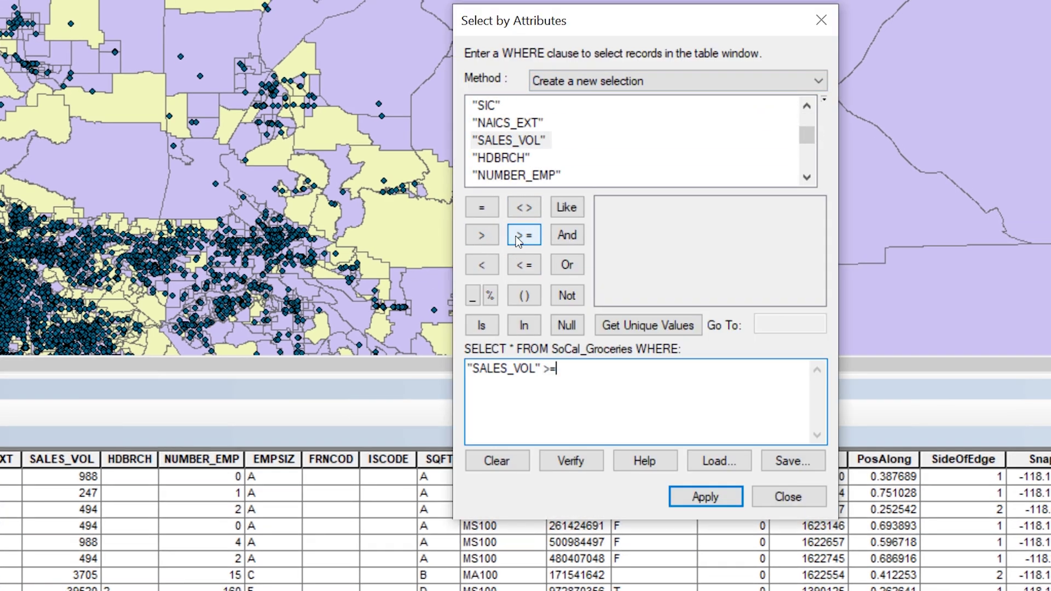
type("5480")
left_click(706, 497)
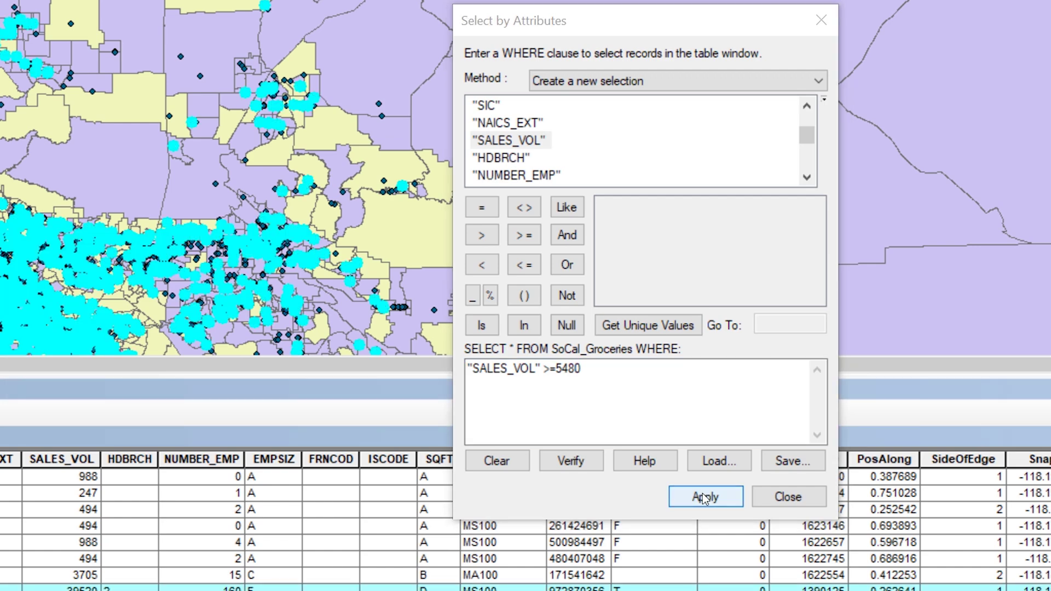
left_click(787, 498)
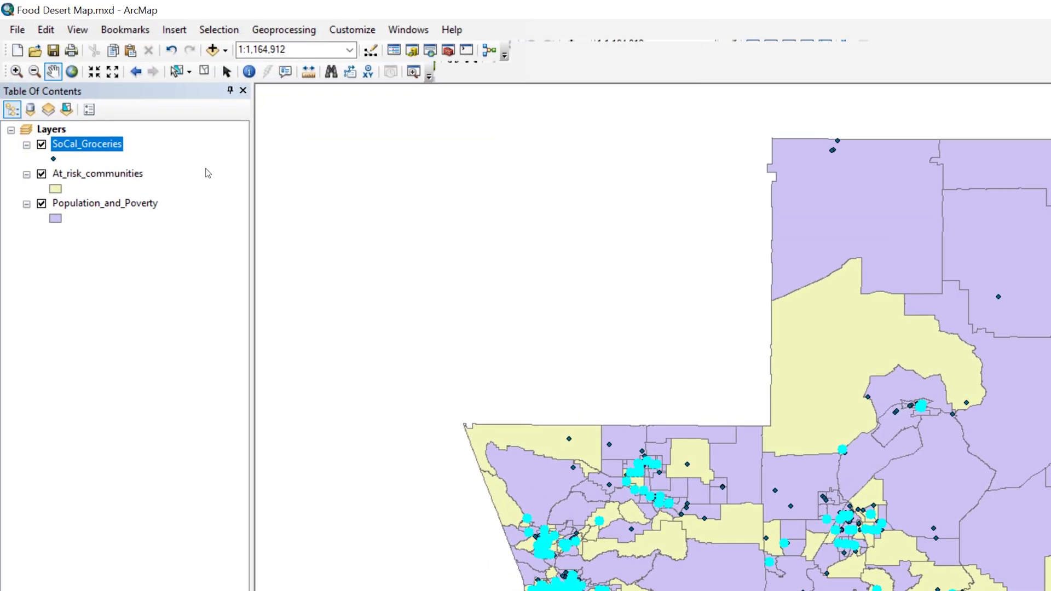
Export the selected SoCal_Groceries features as Large_Grocery_Stores and add the layer to the map
right_click(91, 146)
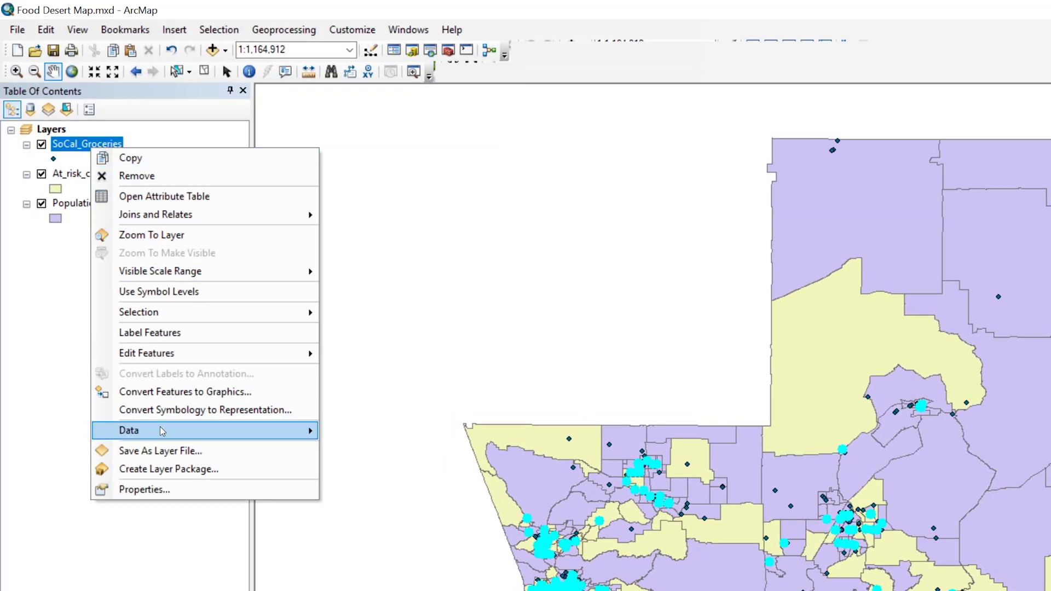
mouse_move(164, 432)
left_click(372, 451)
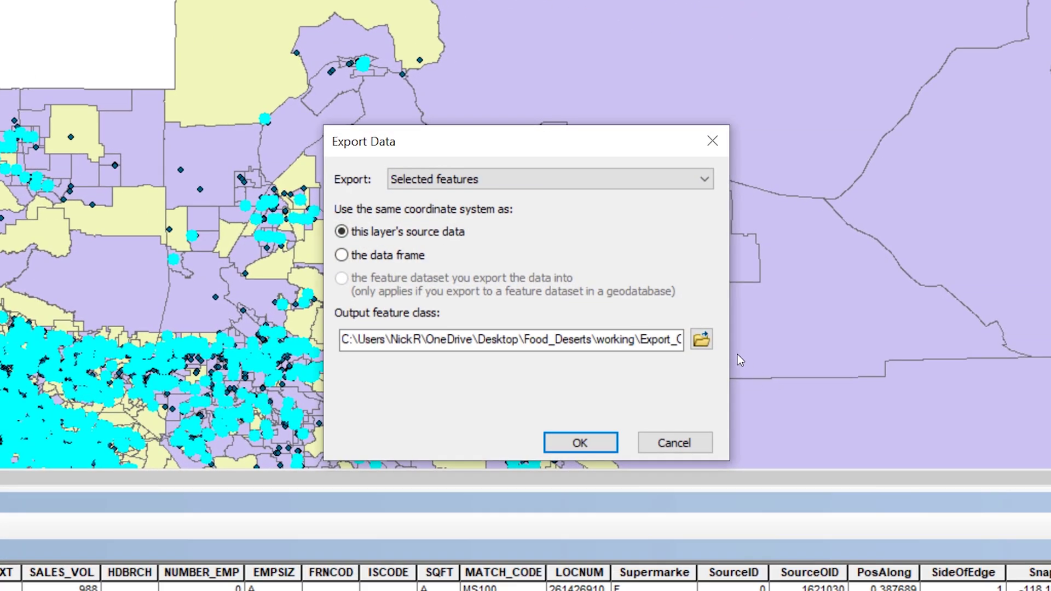
left_click(729, 355)
left_click_drag(535, 396, 324, 402)
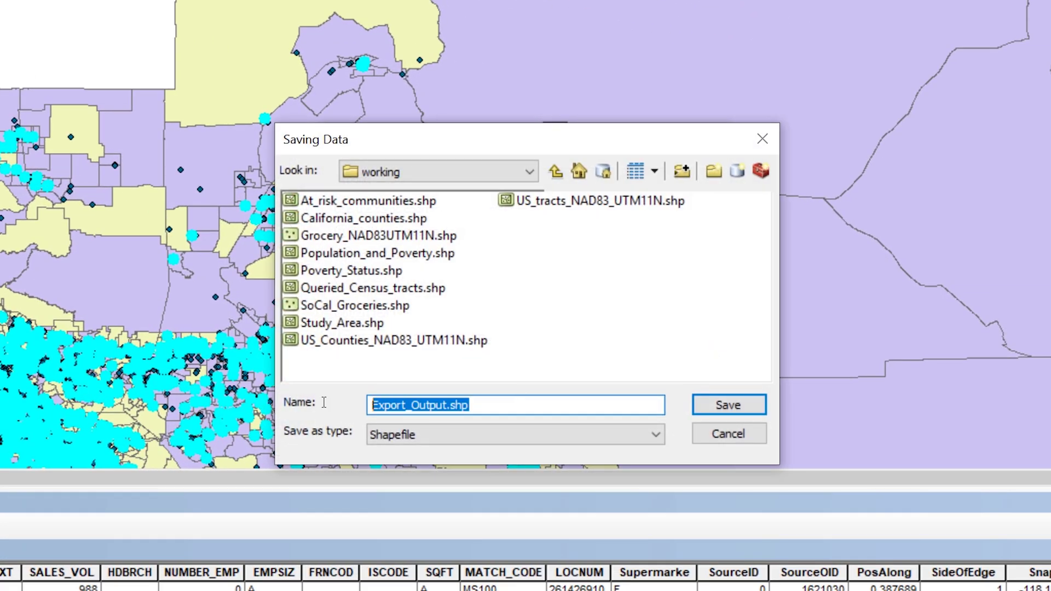
type("Large_Grocery_Stores")
left_click(738, 407)
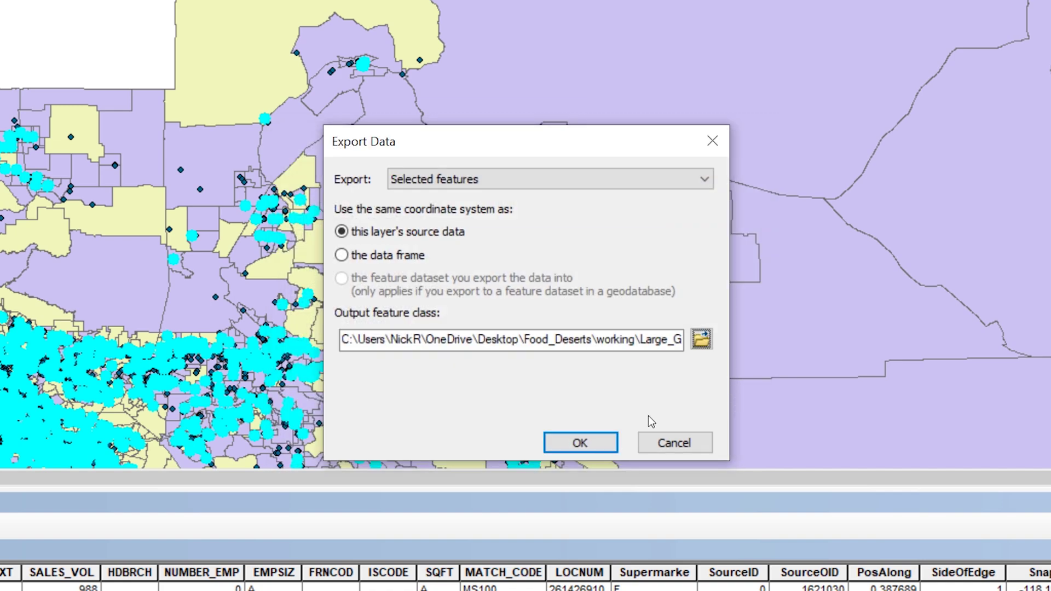
left_click(606, 440)
left_click(612, 390)
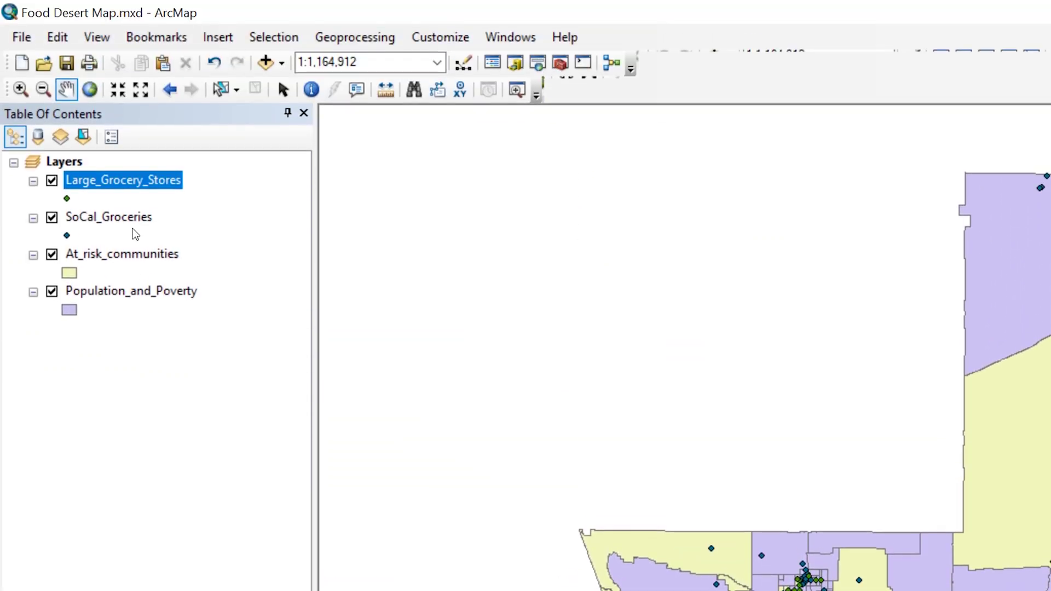
Remove SoCal_Groceries from the Table of Contents, leaving Large_Grocery_Stores on the map
left_click(139, 219)
right_click(139, 219)
left_click(185, 252)
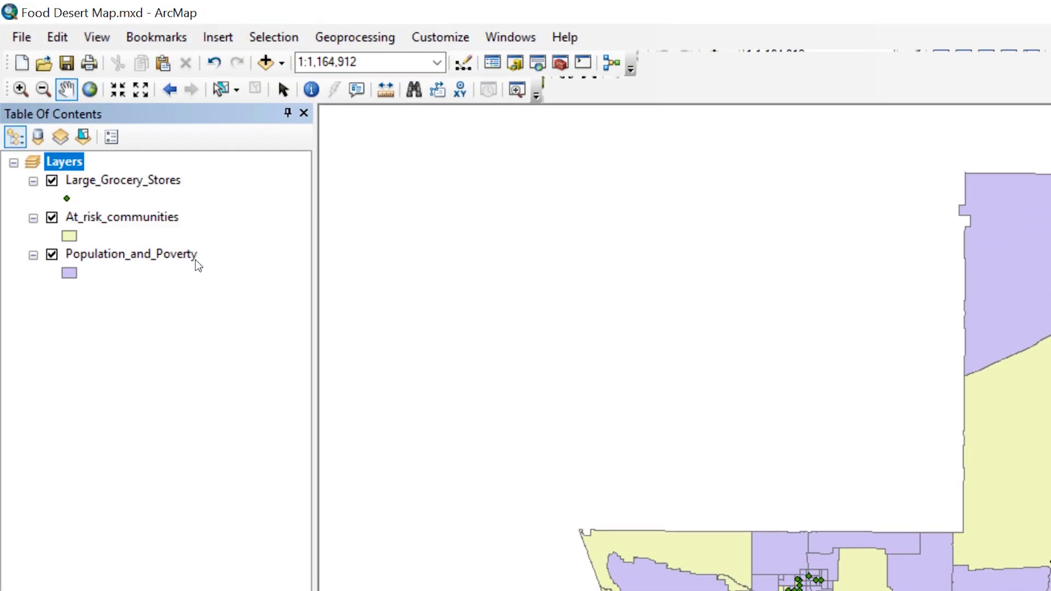